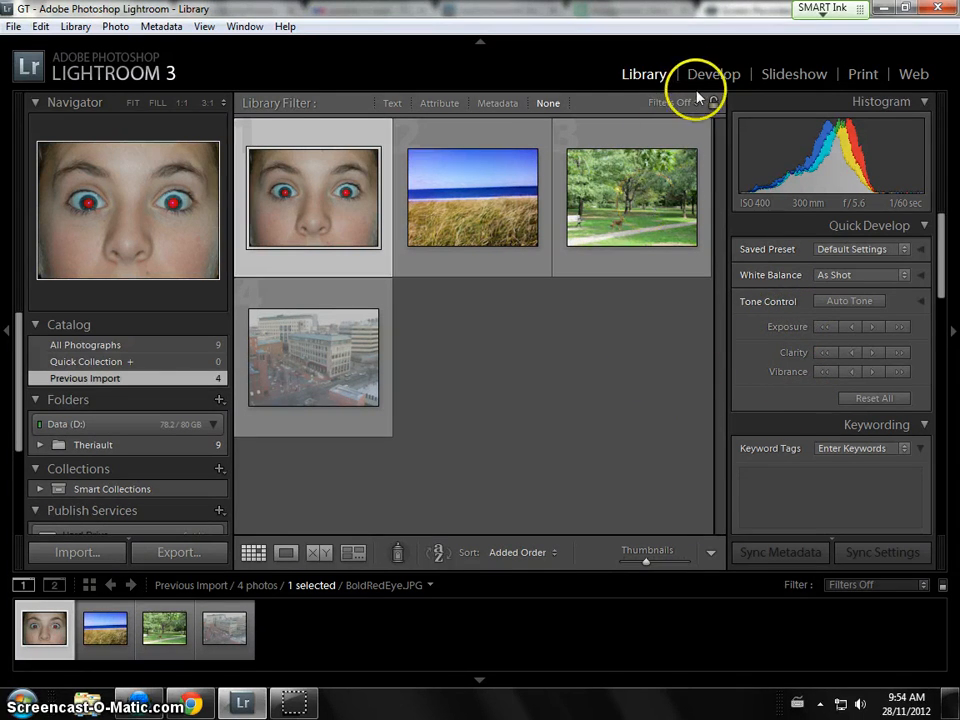
# Straighten the tilted horizon in pi-horizon.jpg by rotating the crop to an angle of 1.66 in the Develop module.
pyautogui.click(482, 215)
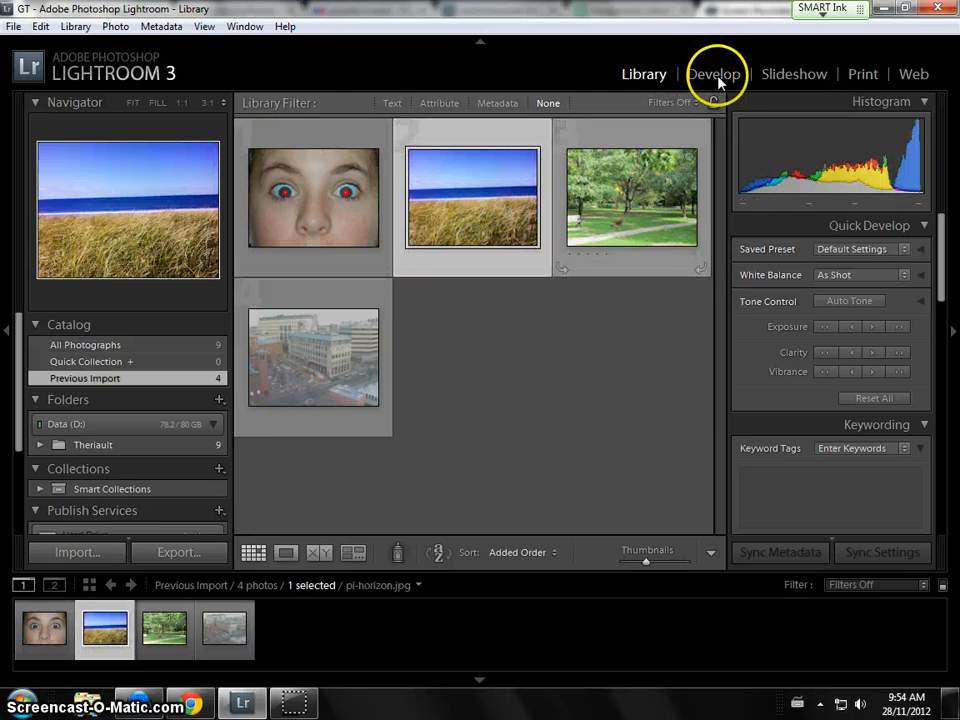
pyautogui.click(716, 76)
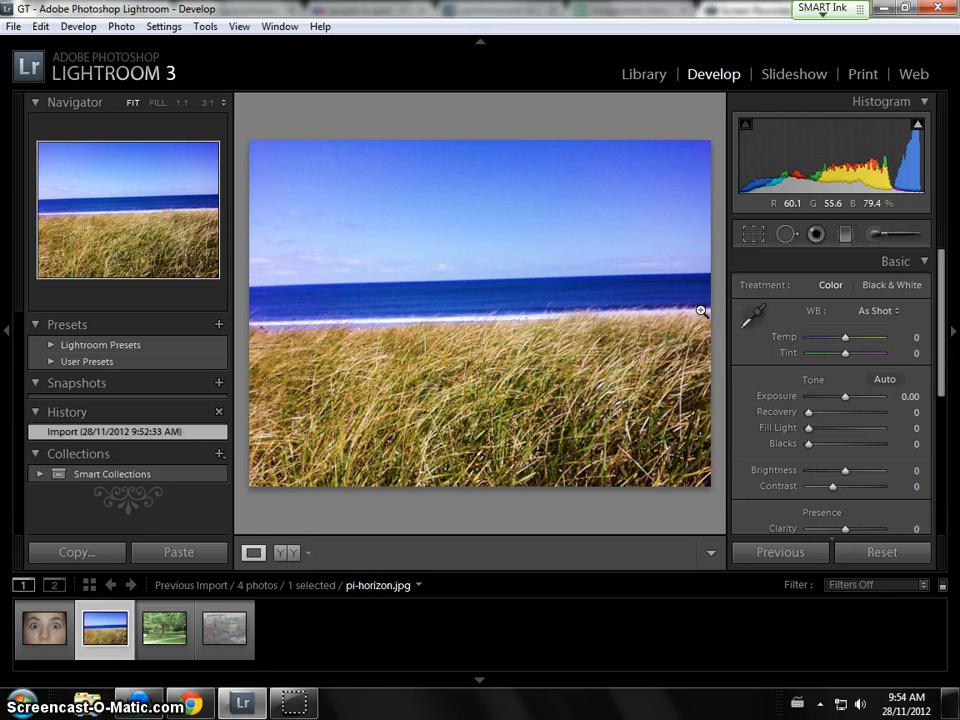
pyautogui.click(753, 236)
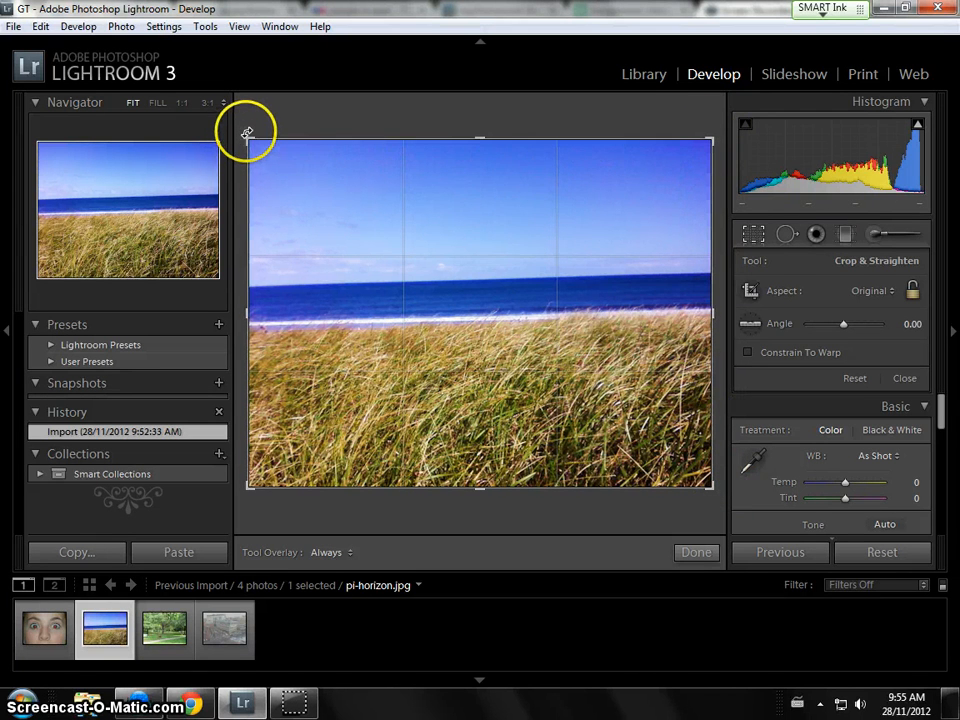
pyautogui.moveTo(242, 131); pyautogui.dragTo(242, 131)
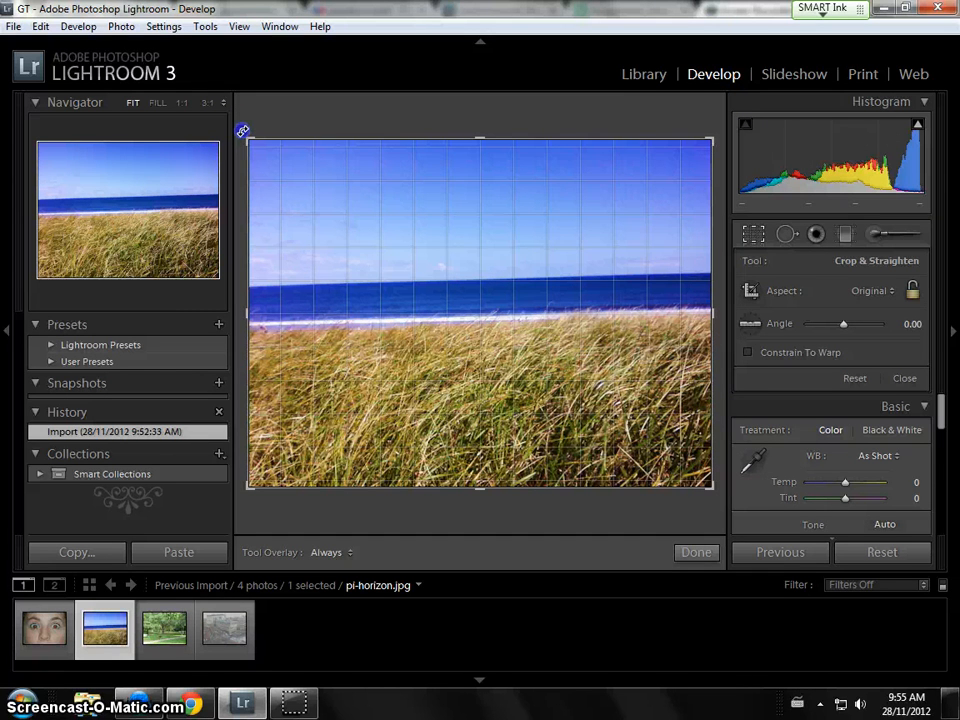
pyautogui.moveTo(242, 131); pyautogui.dragTo(241, 115)
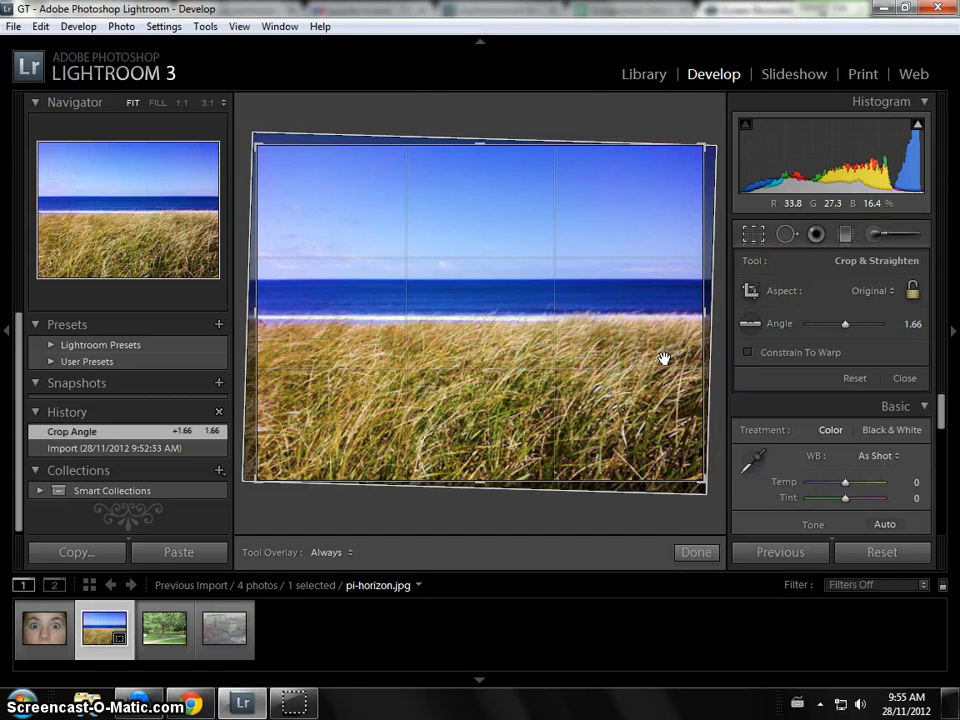
pyautogui.press('Return')
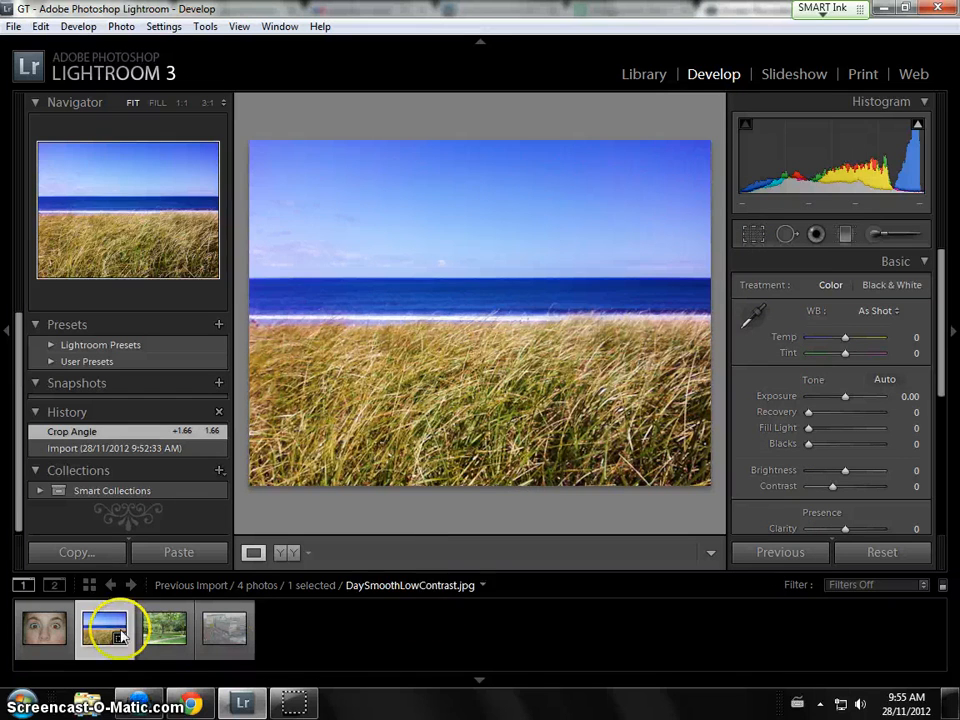
# Remove the red eye from the left-hand eye in BoldRedEye.JPG with a Red Eye Correction covering the whole eye.
pyautogui.click(44, 630)
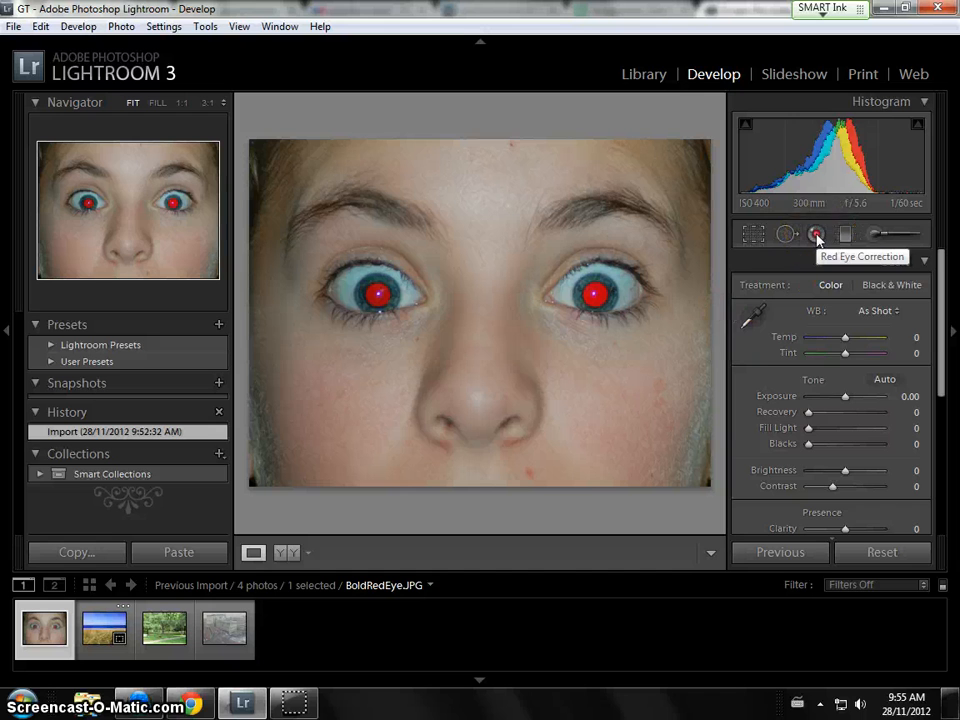
pyautogui.click(816, 235)
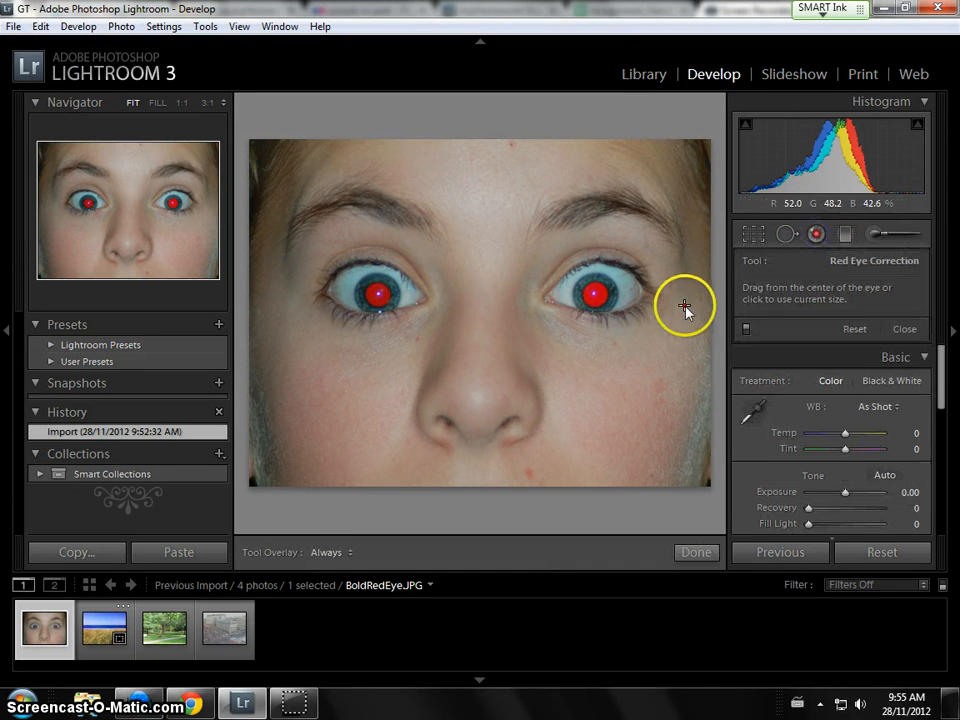
pyautogui.click(373, 293)
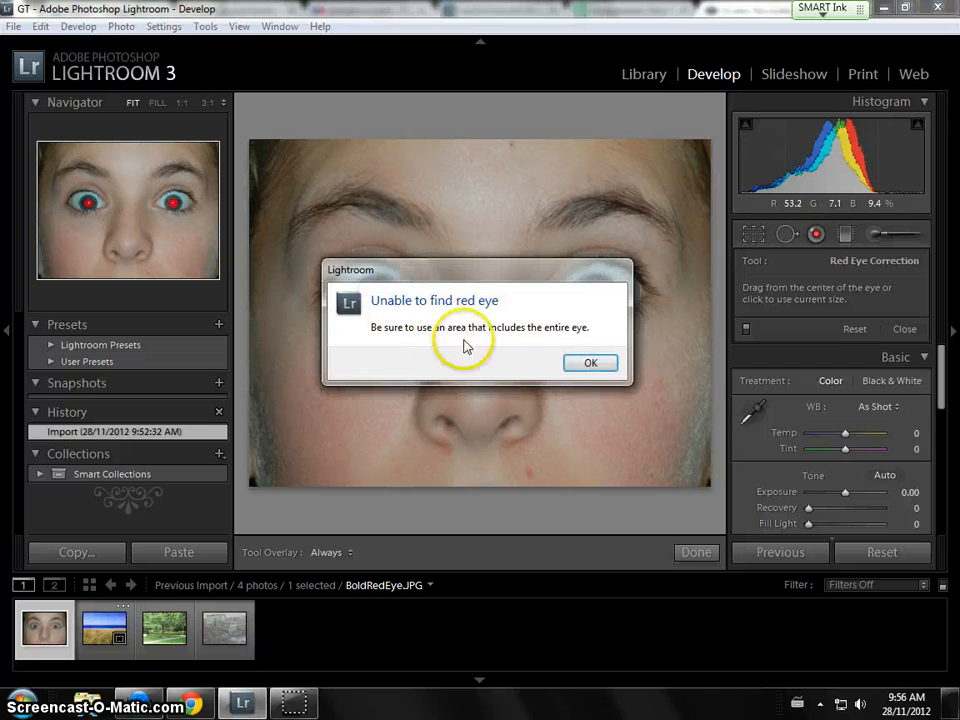
pyautogui.click(586, 364)
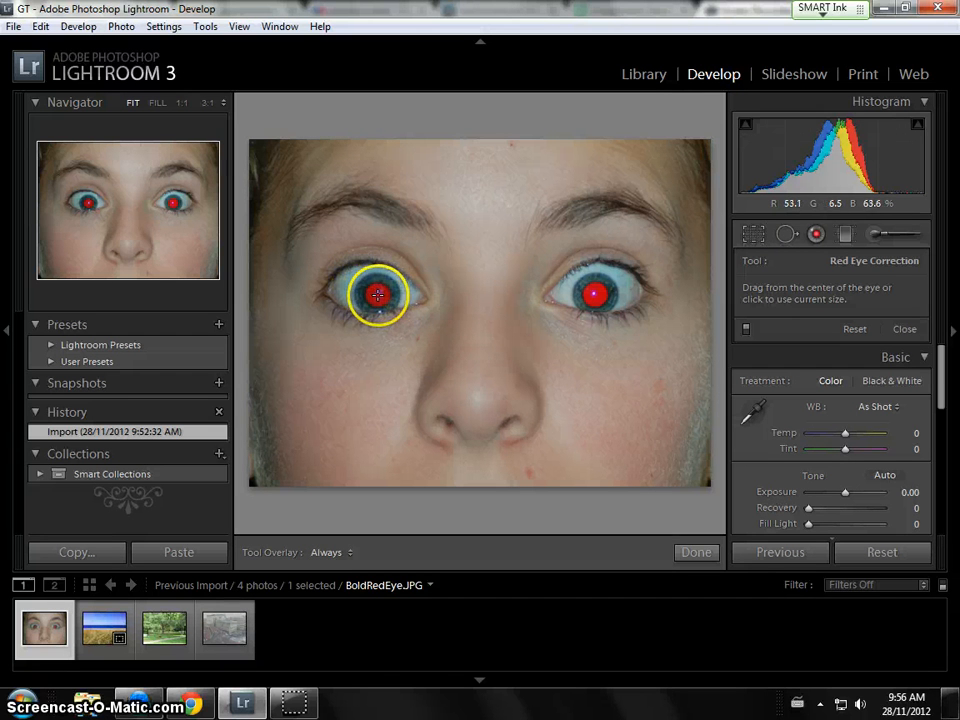
pyautogui.moveTo(383, 297); pyautogui.dragTo(393, 306)
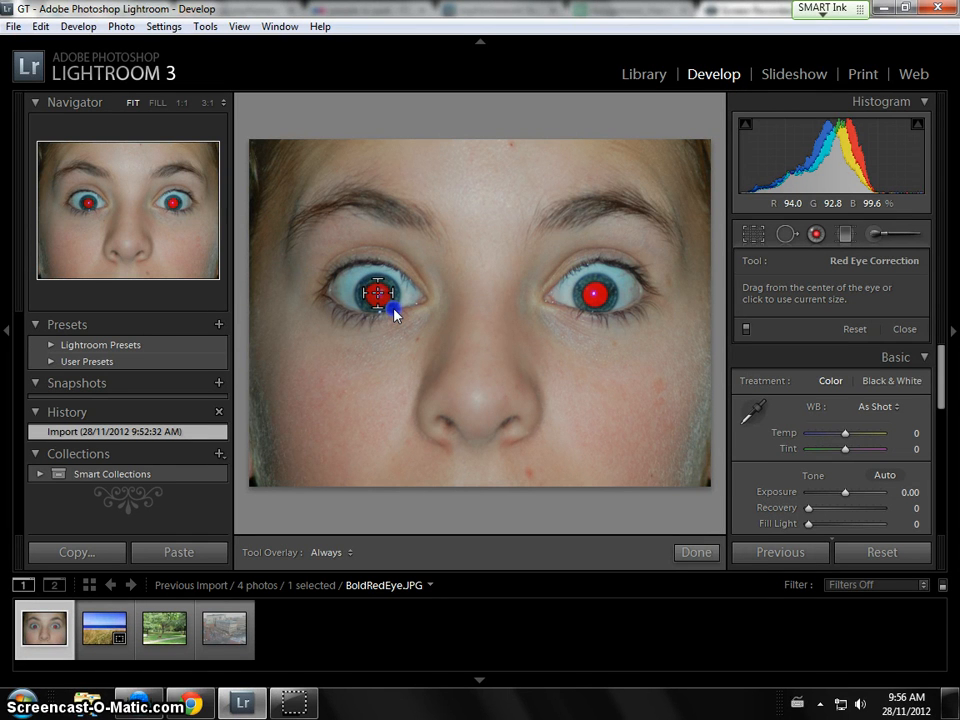
pyautogui.moveTo(394, 310); pyautogui.dragTo(394, 312)
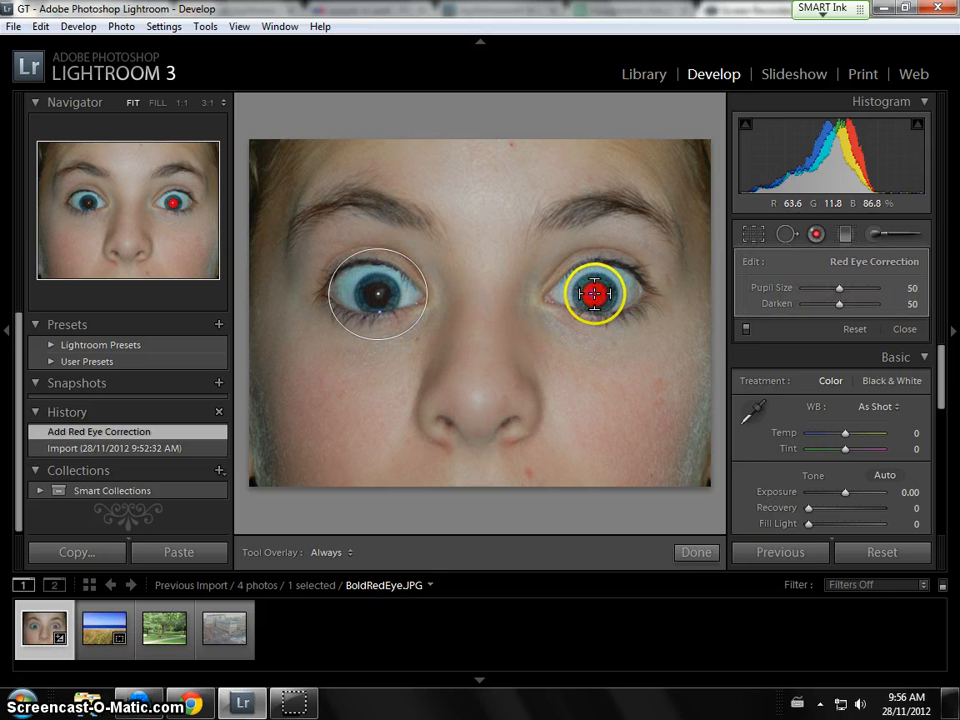
# Apply a Red Eye Correction to the right-hand eye of the portrait and close the tool.
pyautogui.click(595, 293)
pyautogui.moveTo(595, 293); pyautogui.dragTo(613, 313)
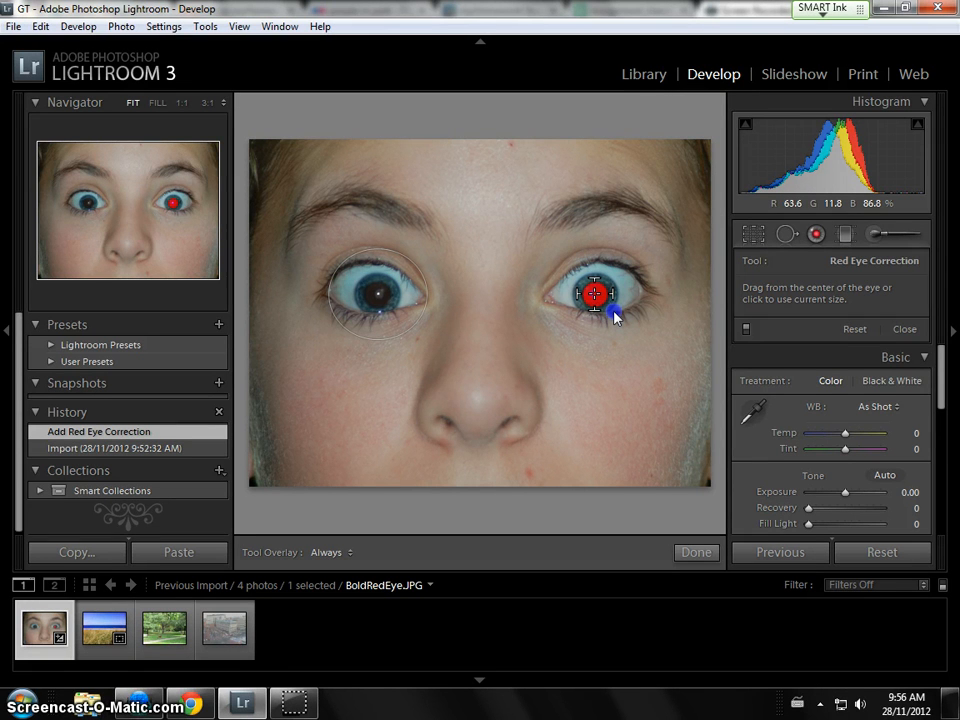
pyautogui.moveTo(613, 316); pyautogui.dragTo(610, 313)
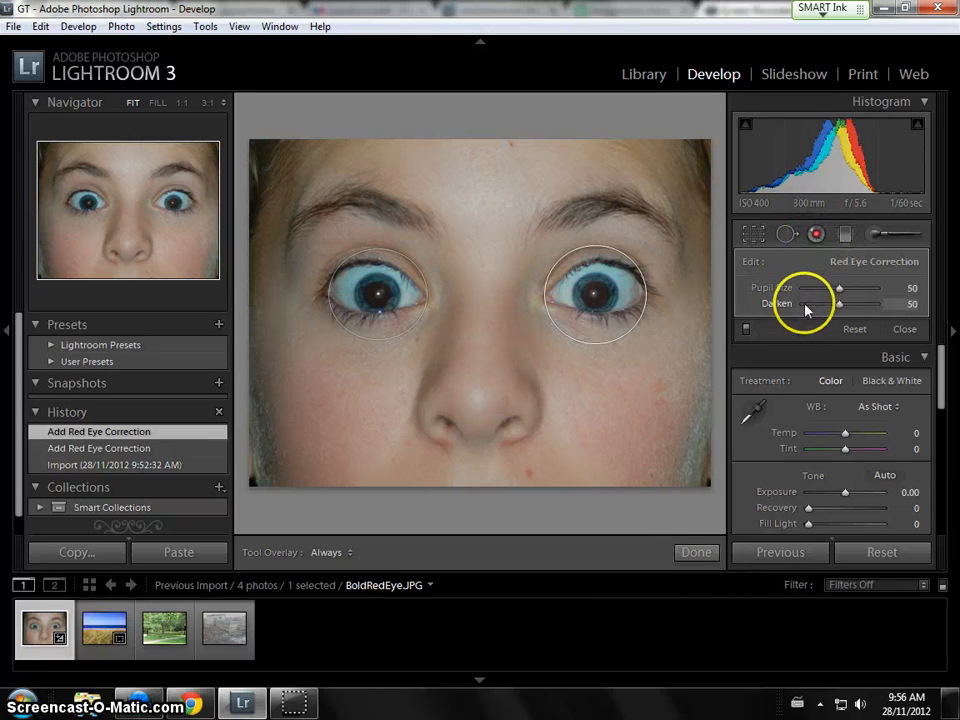
pyautogui.click(818, 236)
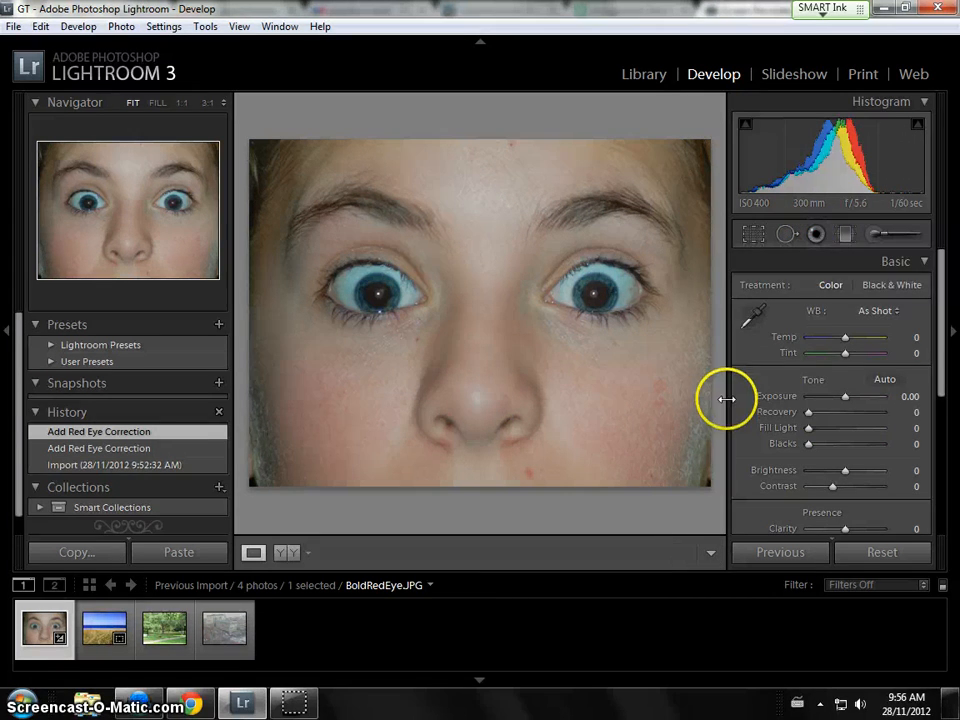
# Compare the portrait's earlier history states and Before view with the corrected photo, returning to the latest state.
pyautogui.click(74, 450)
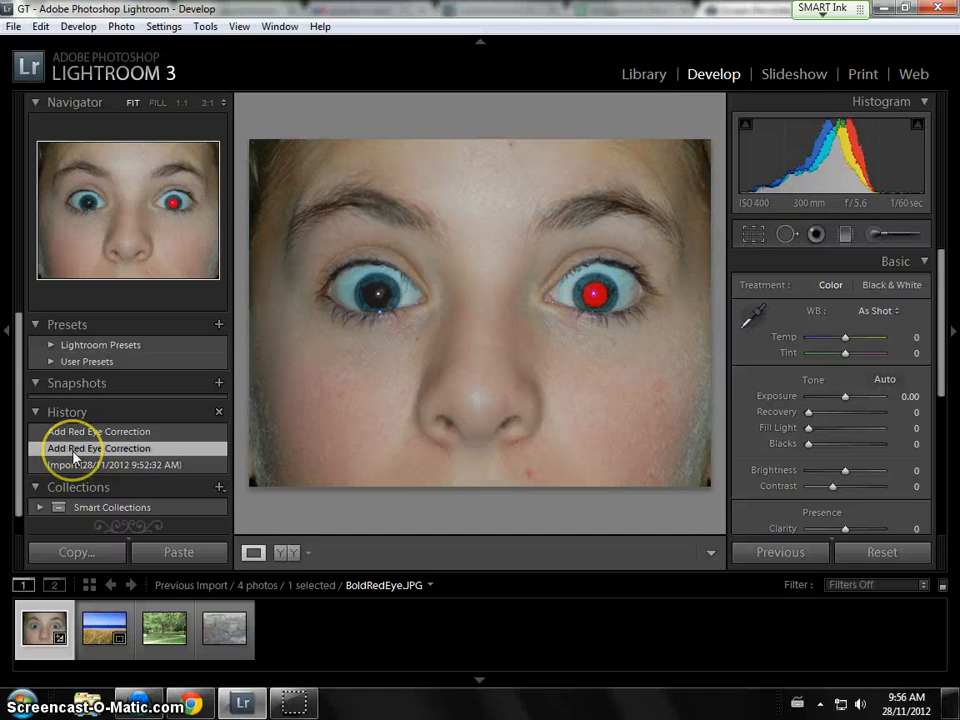
pyautogui.click(76, 466)
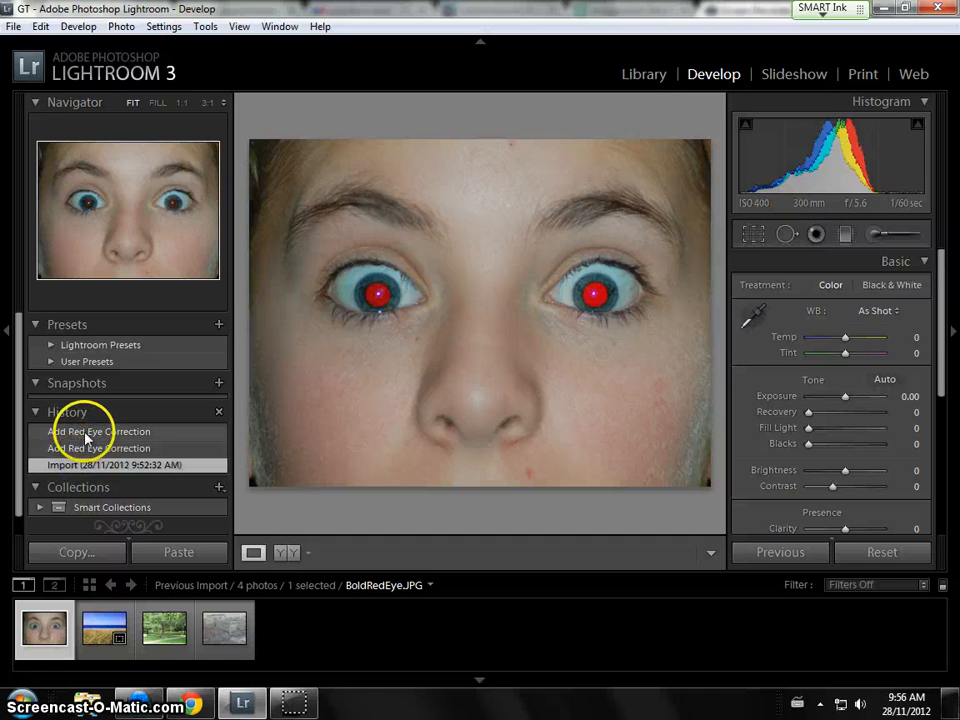
pyautogui.click(86, 433)
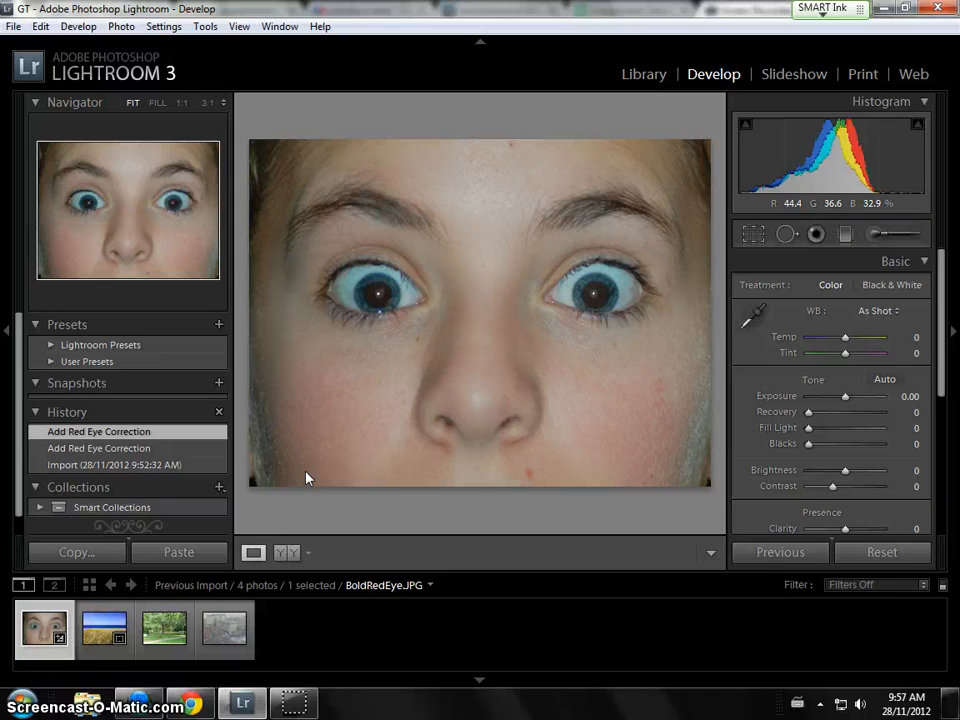
pyautogui.press('\\')
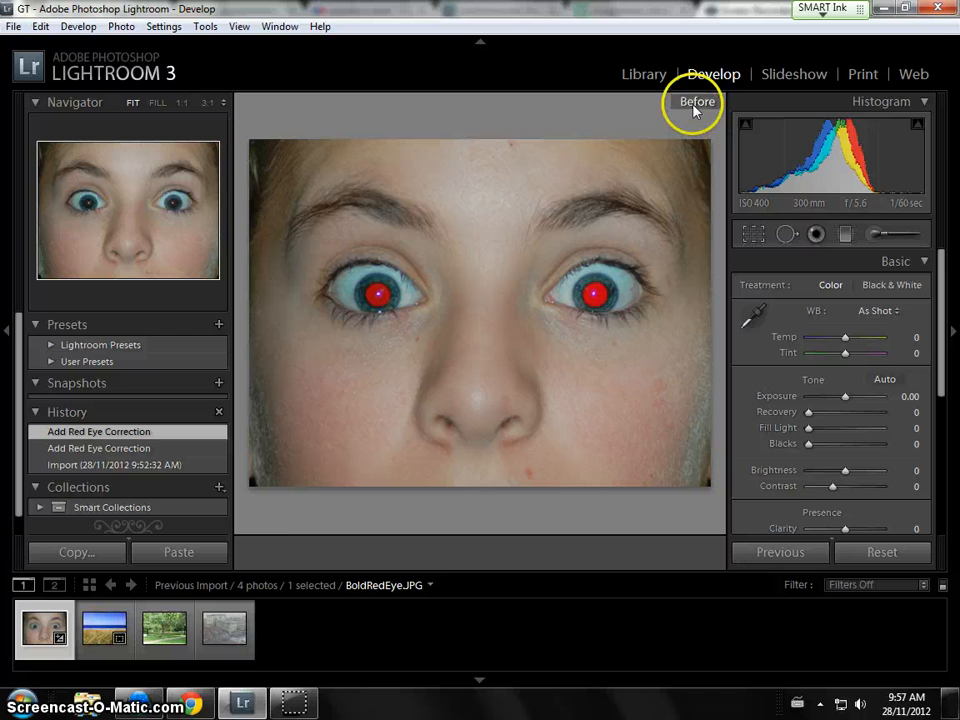
pyautogui.press('\\')
# Crop BigResolution_Crop.jpg tightly around the dog and the path beside it, keeping the original aspect ratio.
pyautogui.click(166, 628)
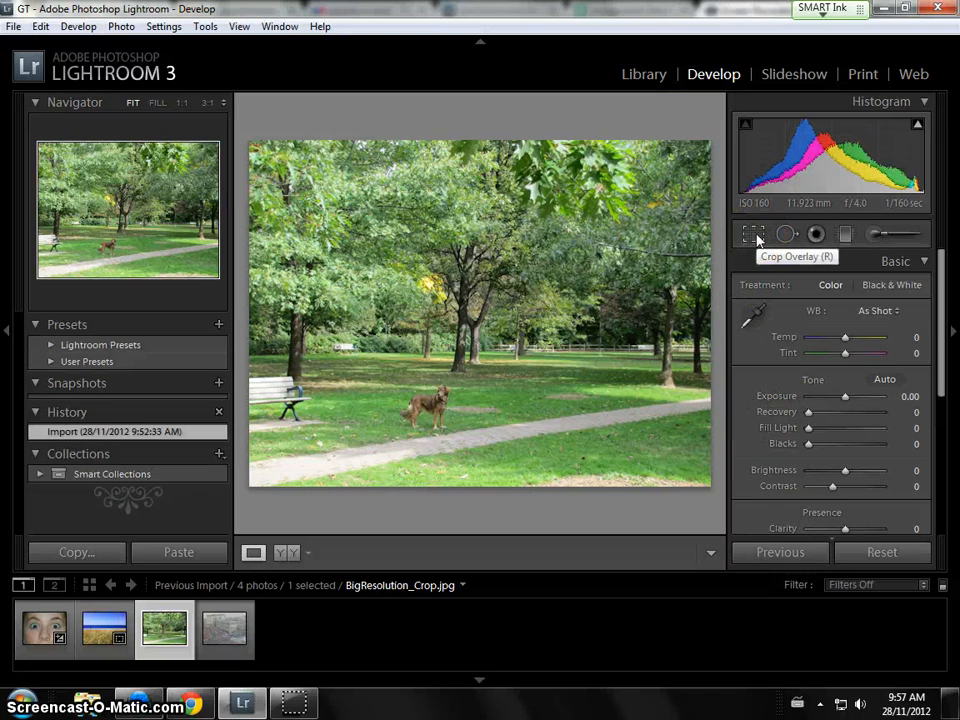
pyautogui.click(755, 236)
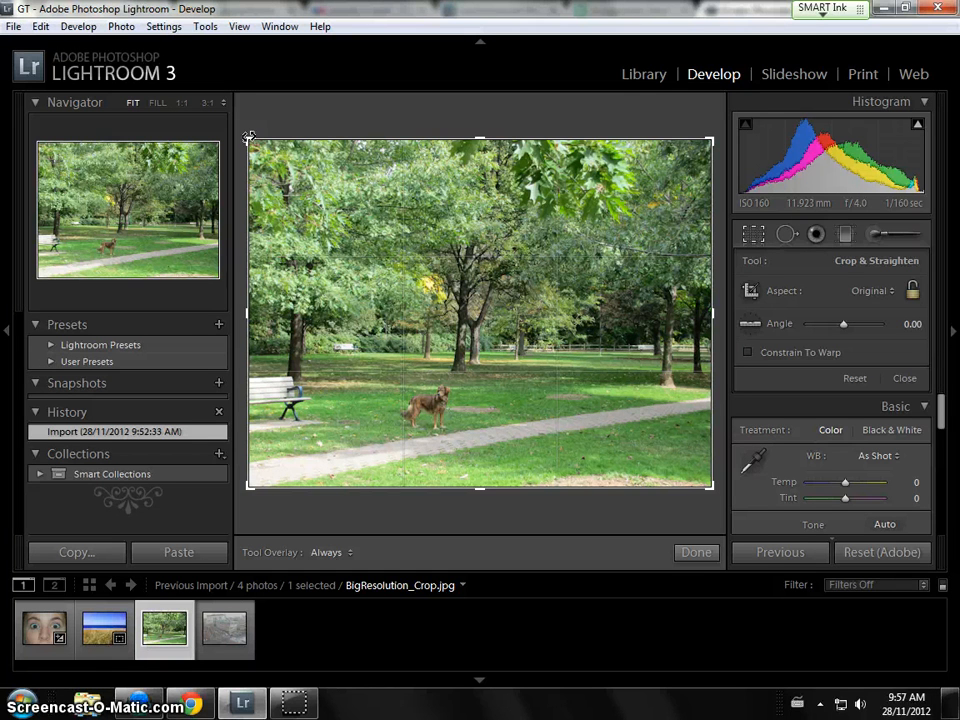
pyautogui.moveTo(248, 137); pyautogui.dragTo(268, 167)
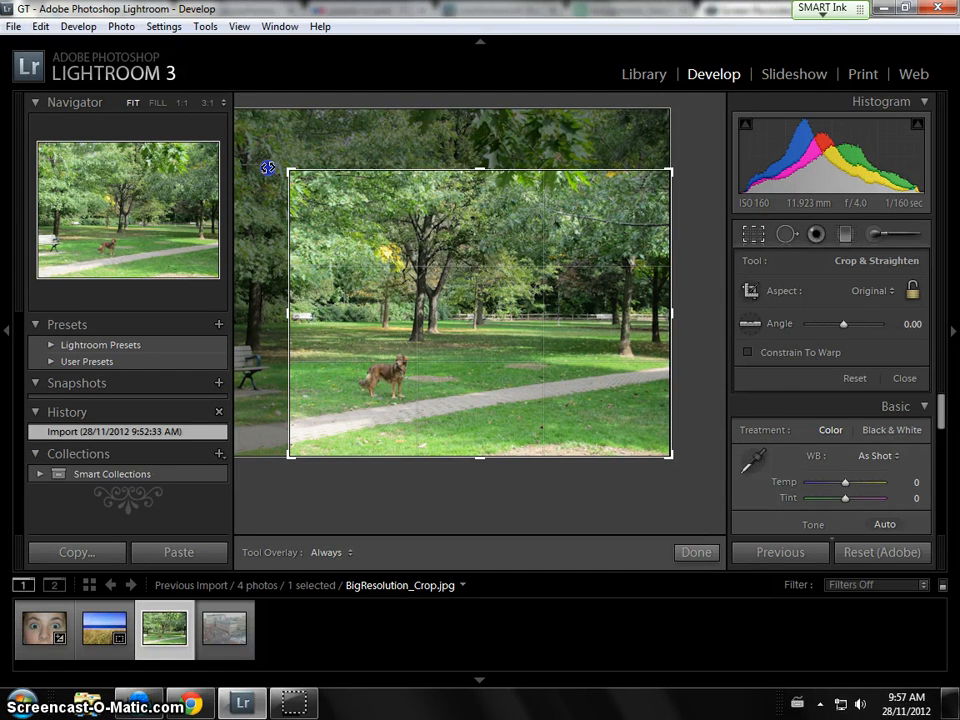
pyautogui.moveTo(264, 167); pyautogui.dragTo(285, 180)
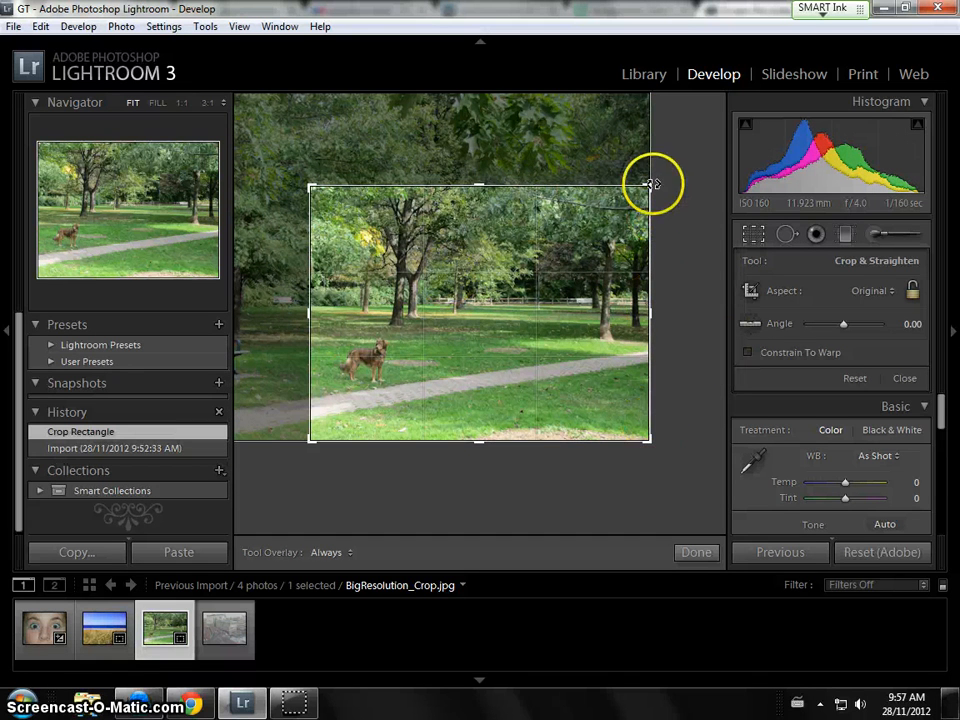
pyautogui.moveTo(651, 185); pyautogui.dragTo(606, 238)
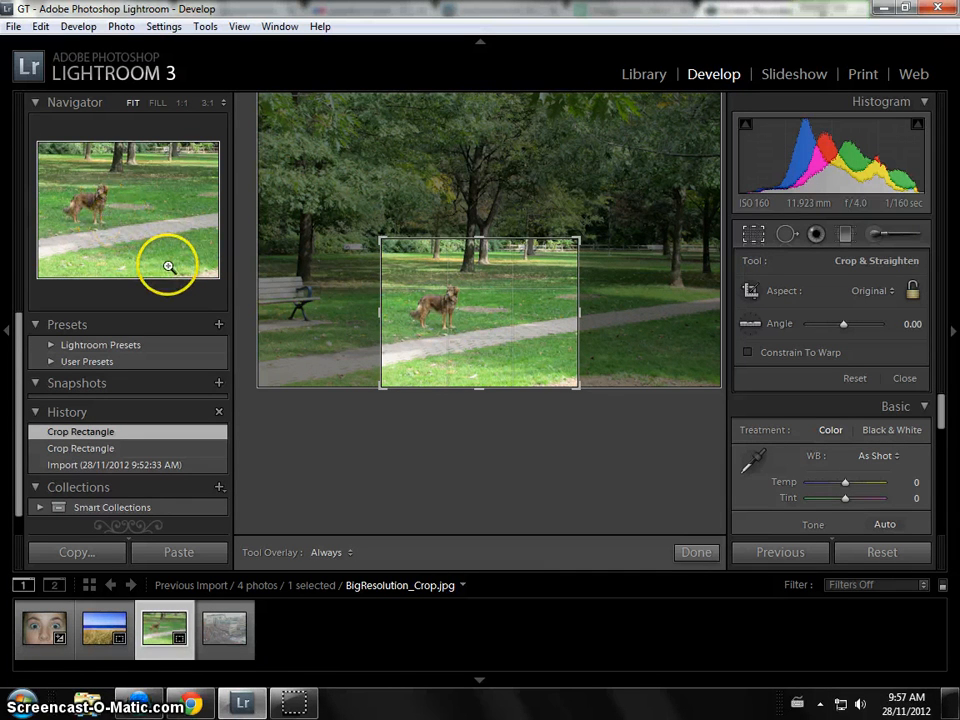
pyautogui.press('Return')
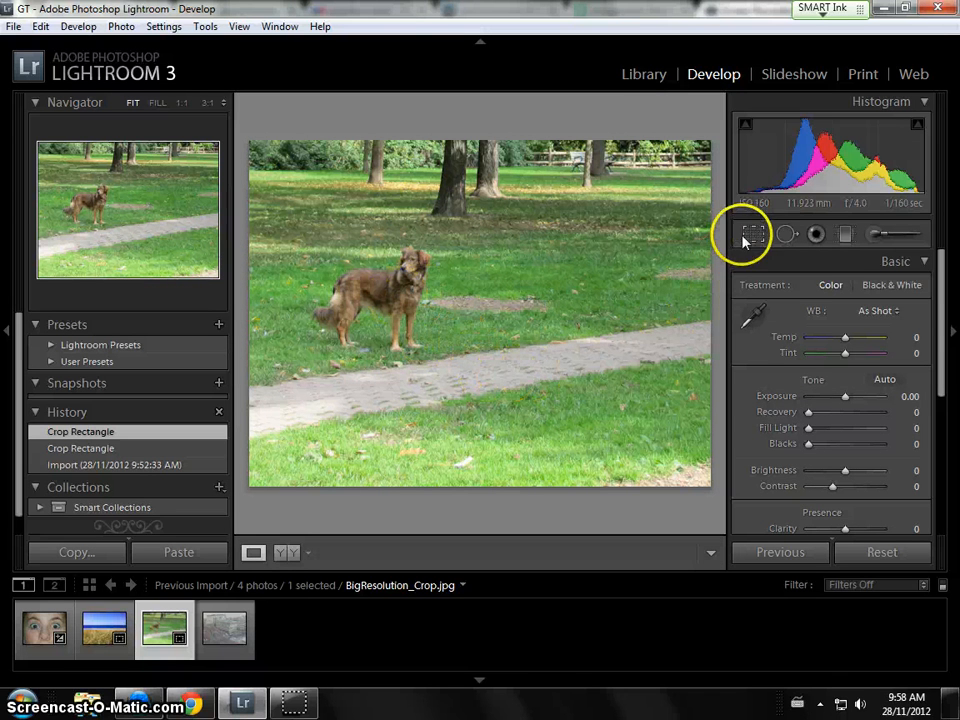
pyautogui.press('\\')
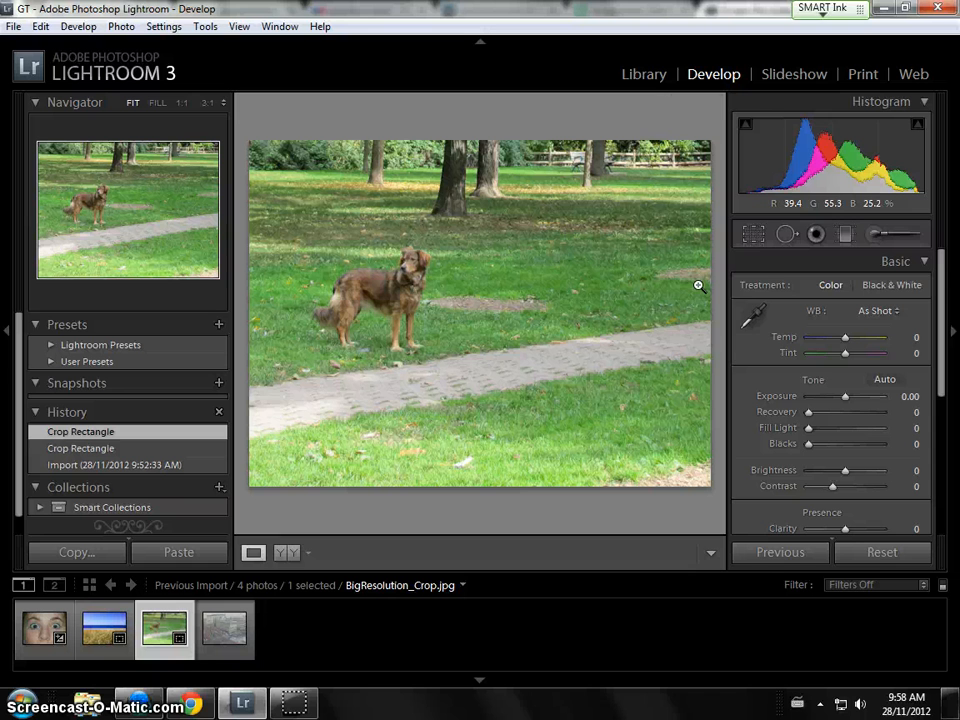
pyautogui.press('t')
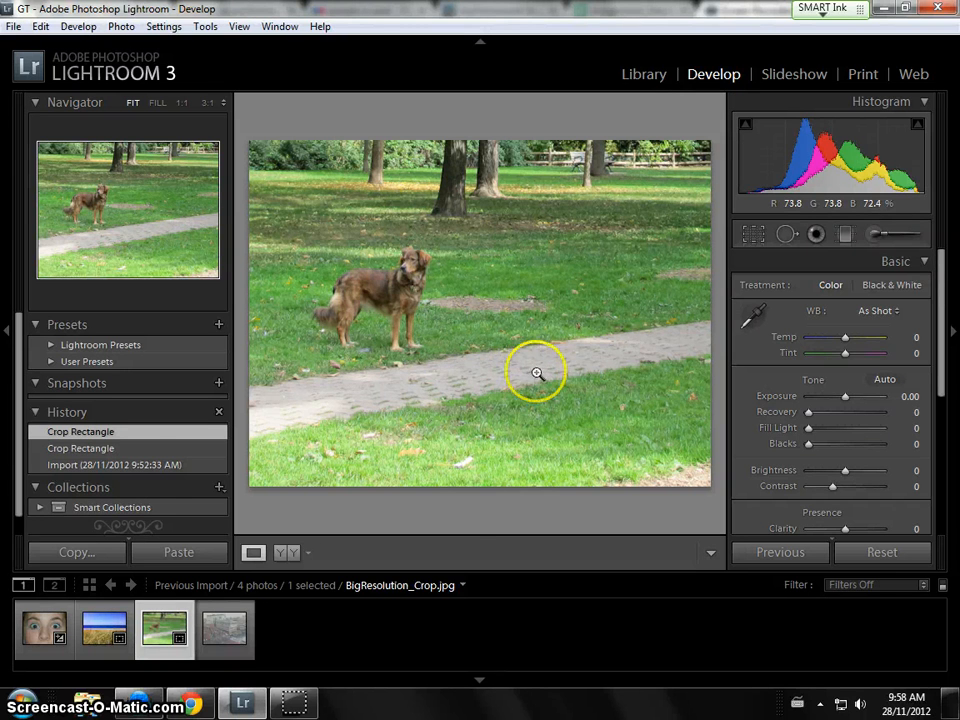
# Apply Auto Tone to DaySmoothLowContrast.jpg and reset its exposure to 0.00.
pyautogui.click(226, 632)
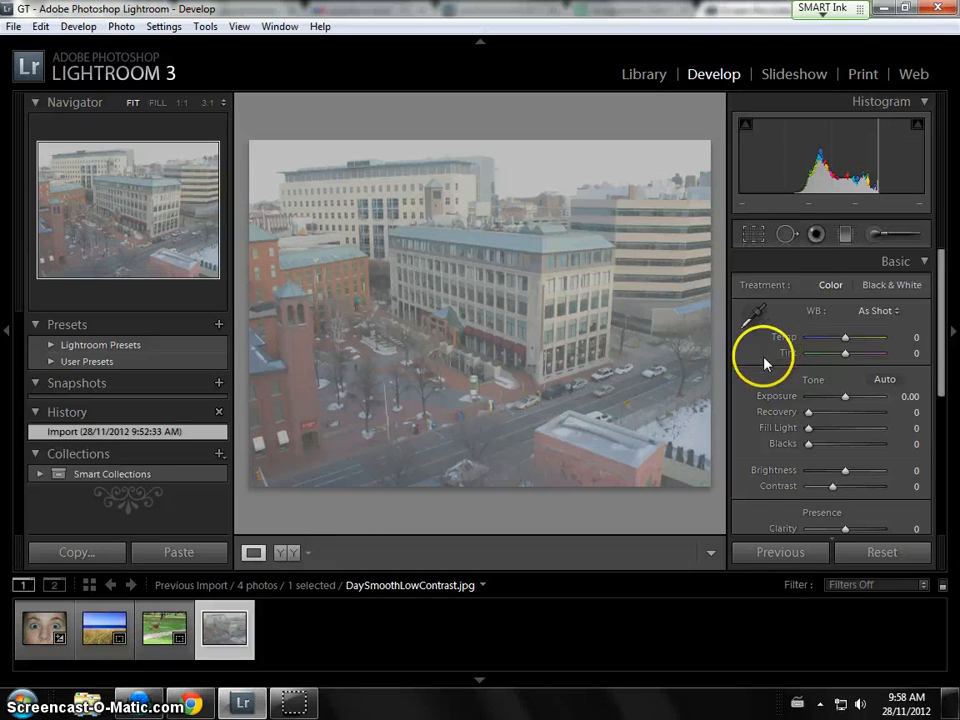
pyautogui.click(884, 381)
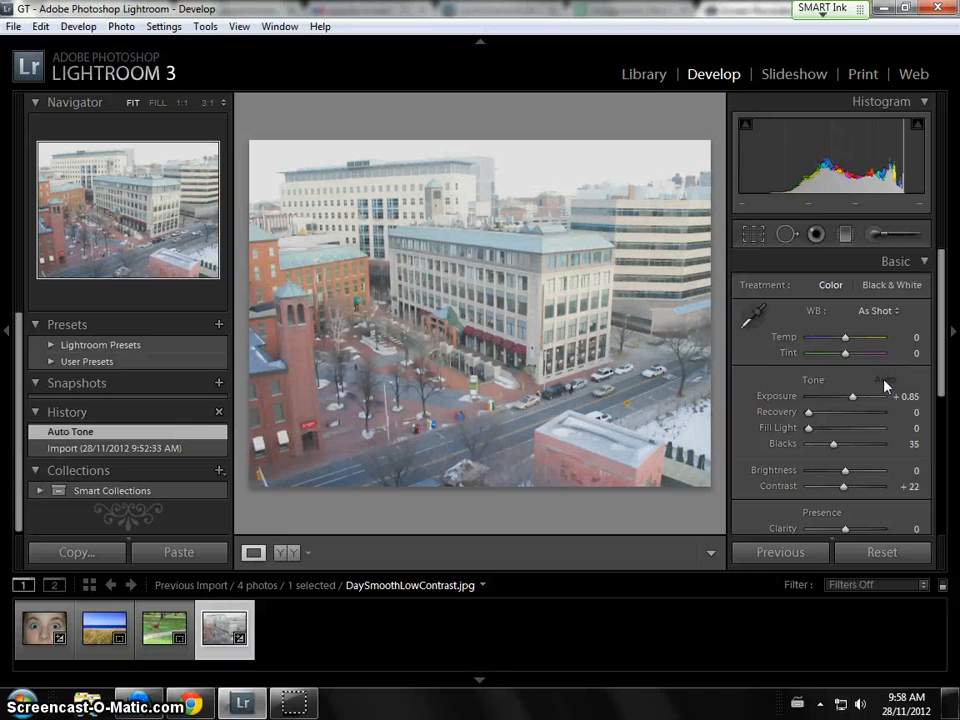
pyautogui.moveTo(880, 395); pyautogui.dragTo(847, 400)
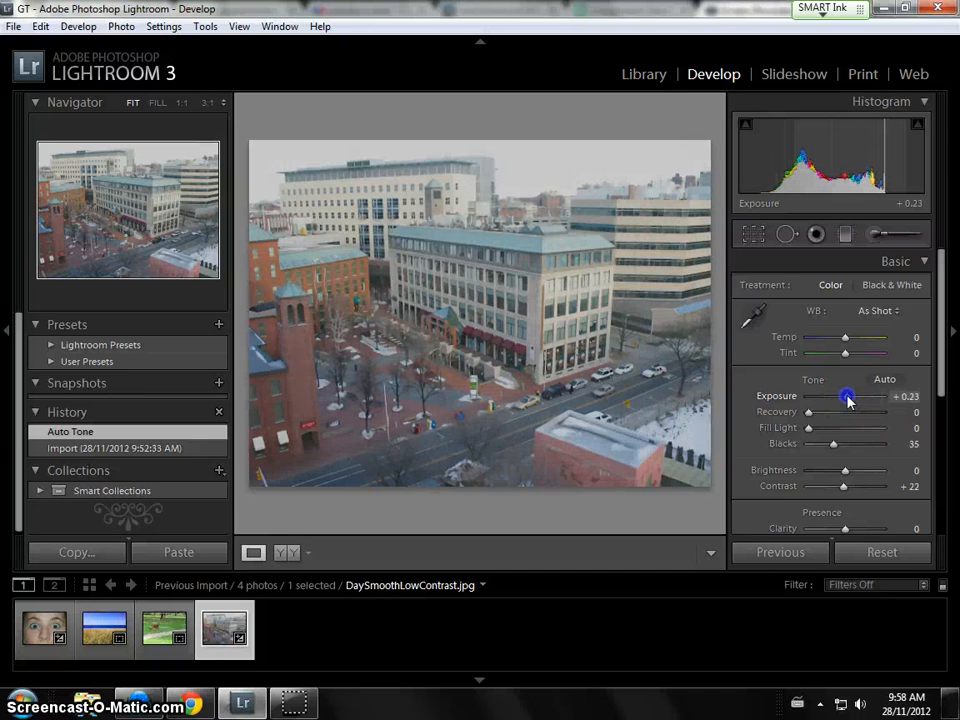
pyautogui.doubleClick(778, 398)
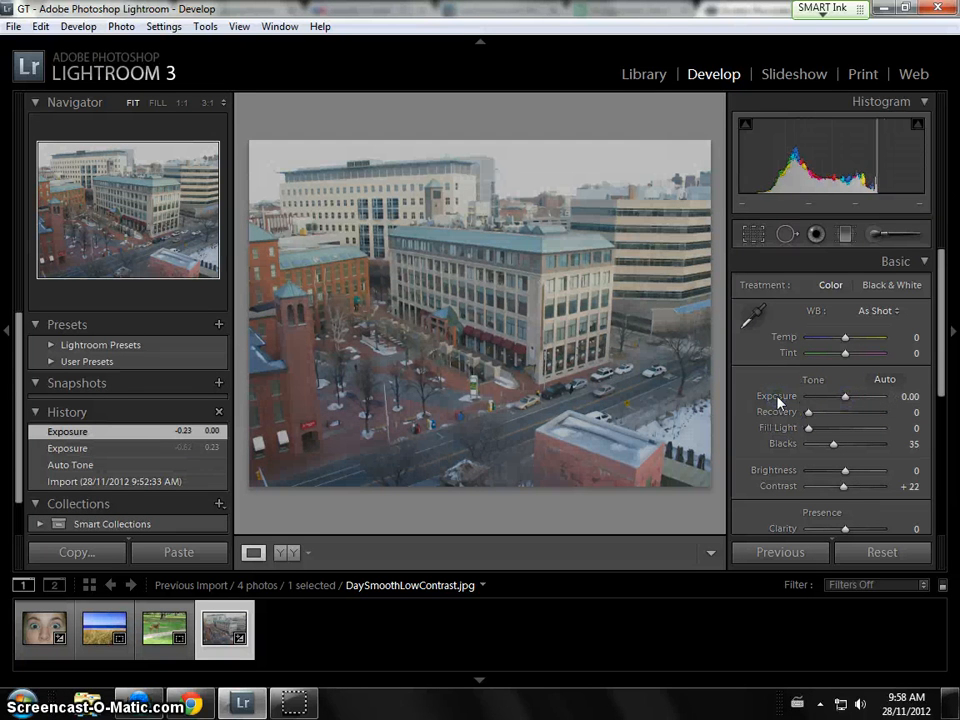
# Set the city photo's Contrast to +45, Brightness to +2 and Blacks to 51.
pyautogui.click(845, 489)
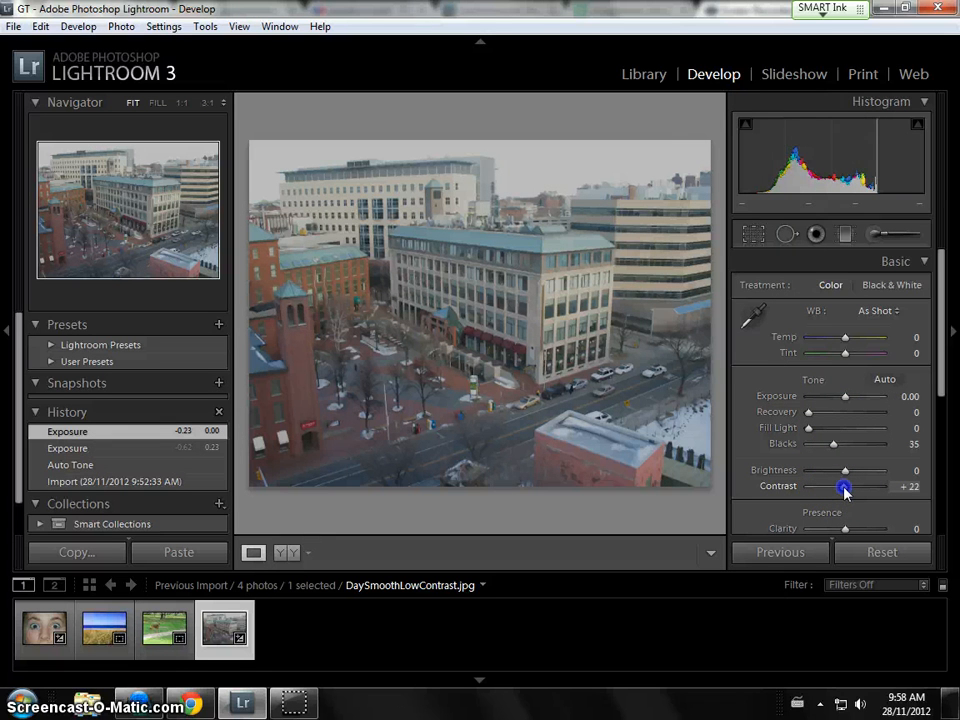
pyautogui.moveTo(845, 489); pyautogui.dragTo(847, 449)
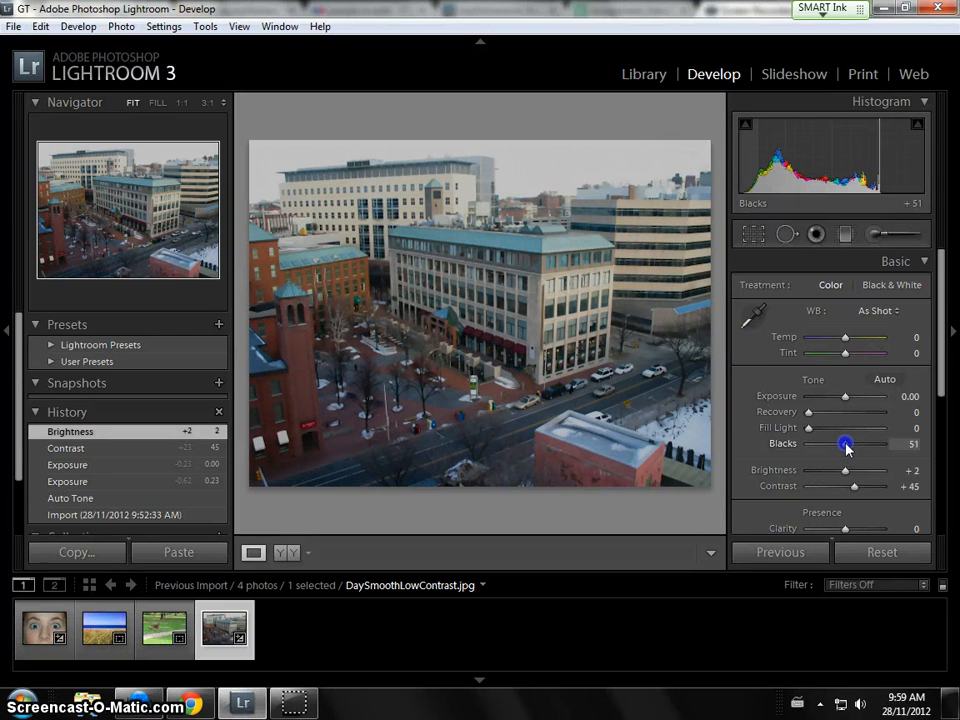
# Set the city photo's Clarity to +20 and Saturation to +45.
pyautogui.moveTo(939, 321); pyautogui.dragTo(943, 400)
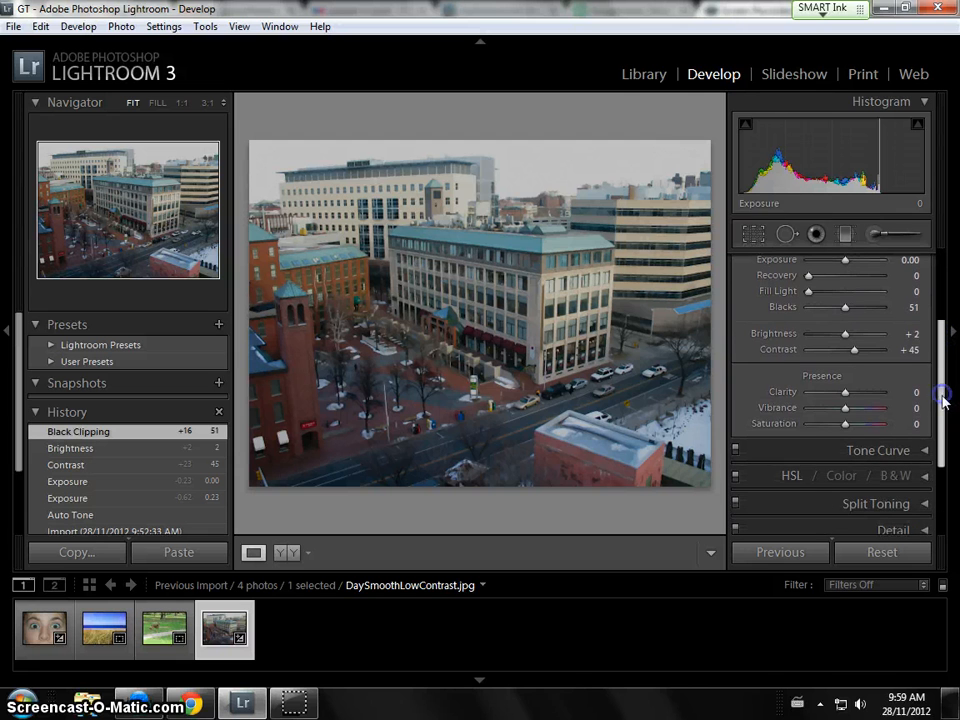
pyautogui.click(846, 394)
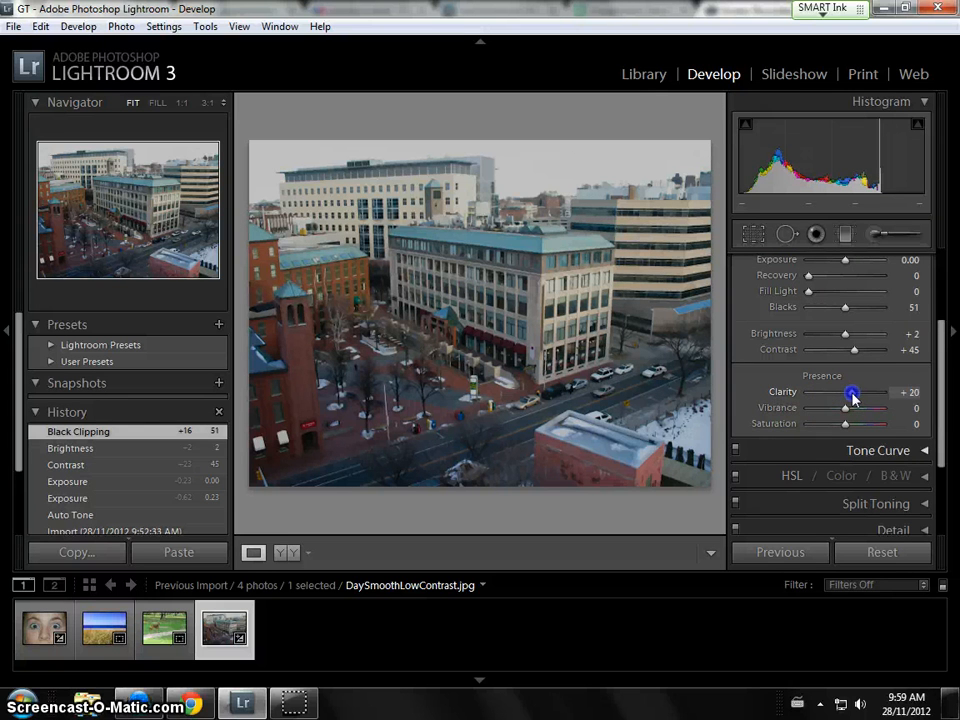
pyautogui.moveTo(852, 398); pyautogui.dragTo(852, 397)
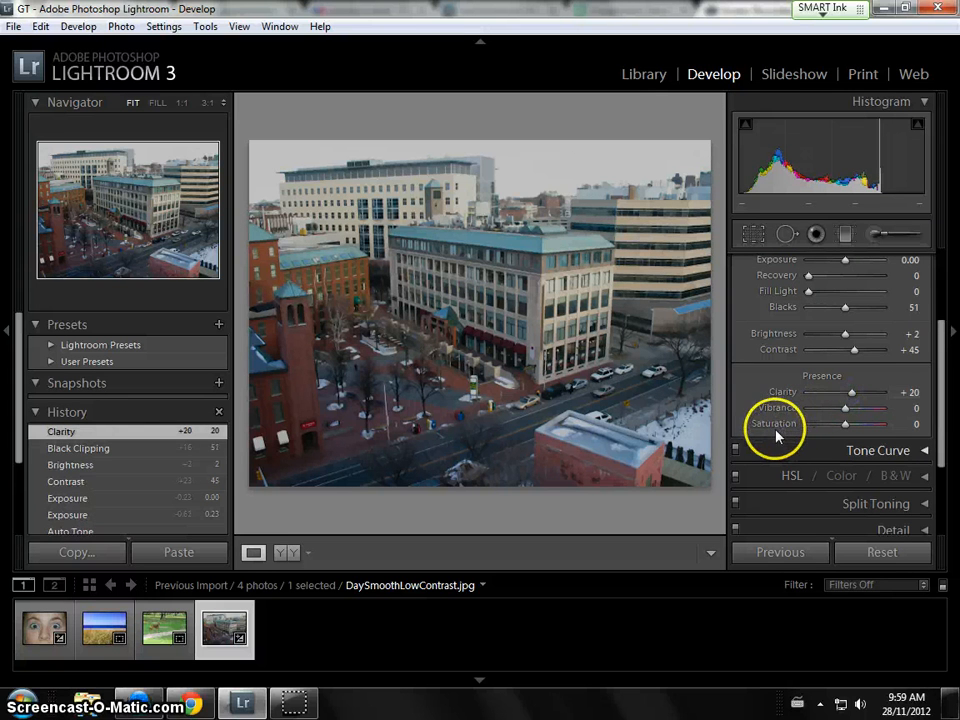
pyautogui.click(846, 424)
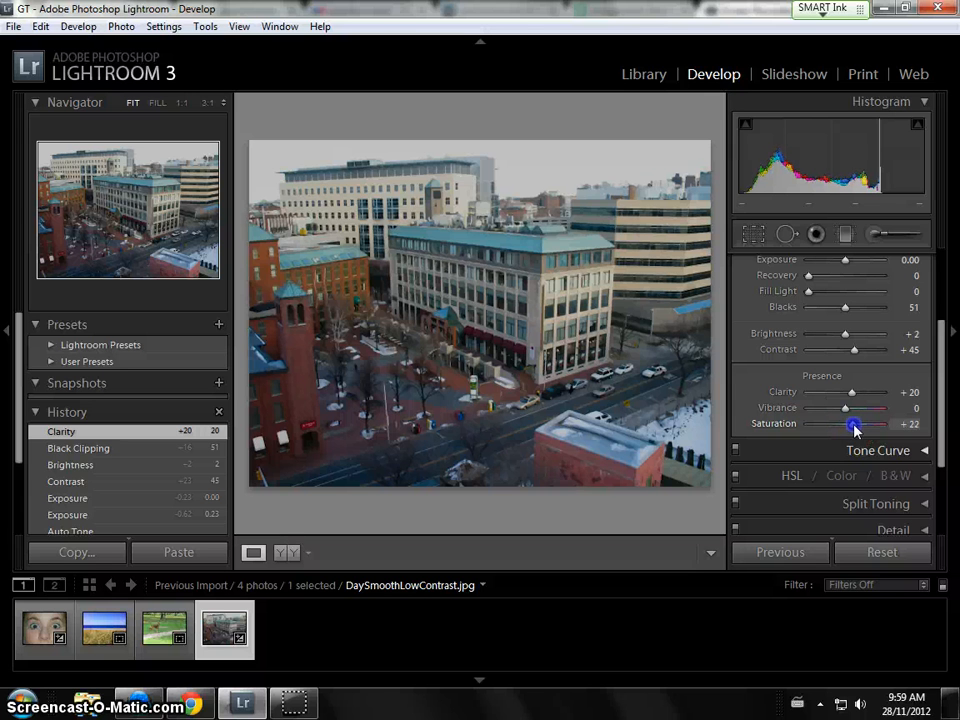
pyautogui.moveTo(857, 430); pyautogui.dragTo(864, 428)
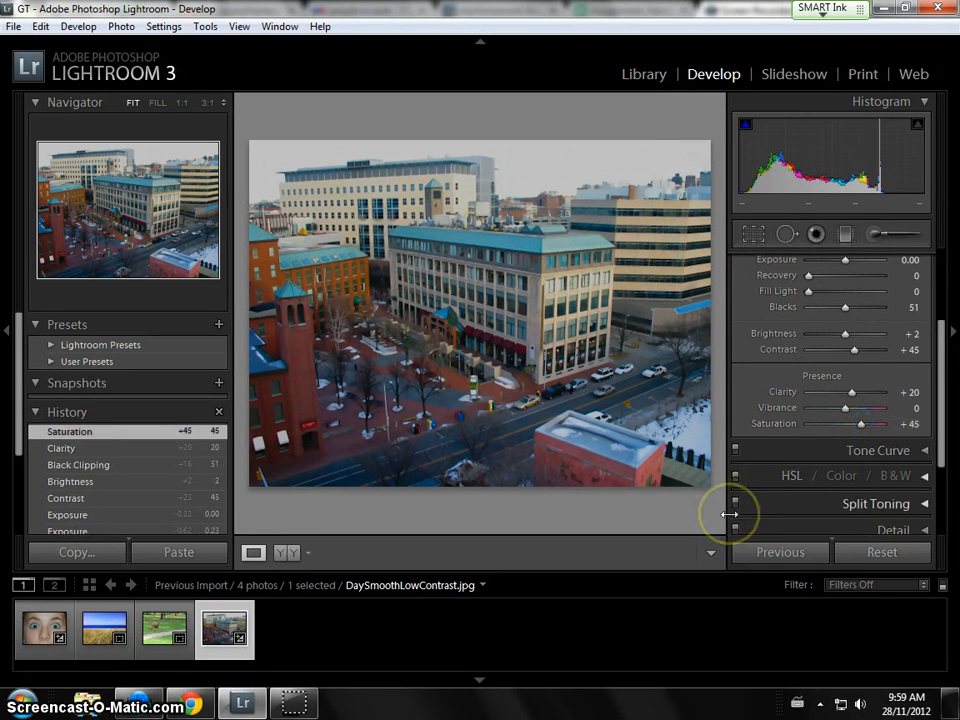
# Compare the city photo's Before view with the corrected version twice, ending on the corrected version.
pyautogui.press('\\')
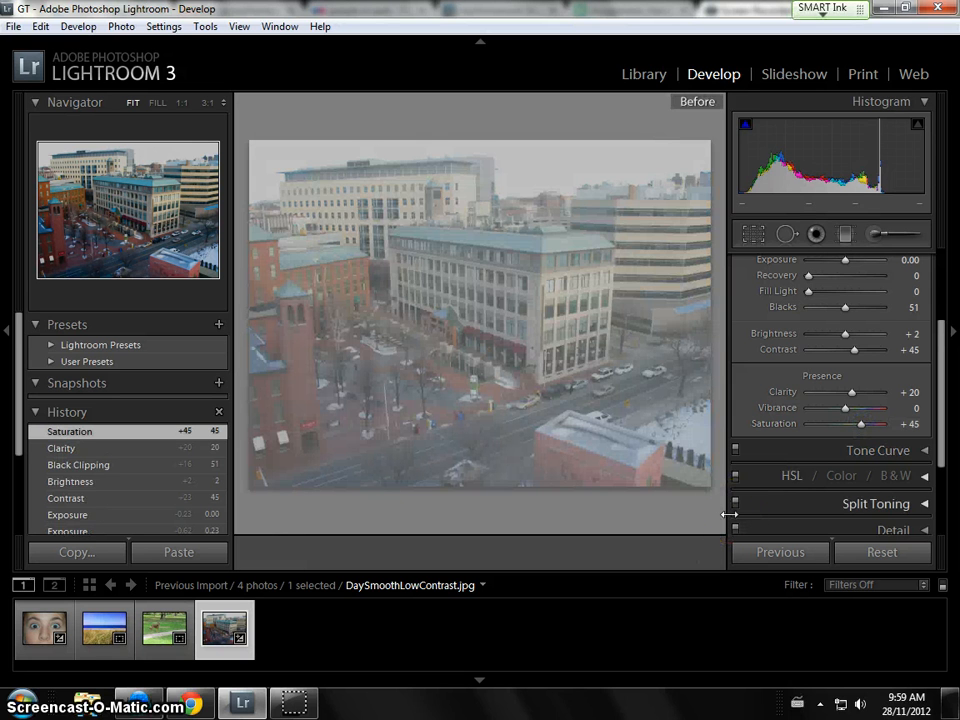
pyautogui.press('\\')
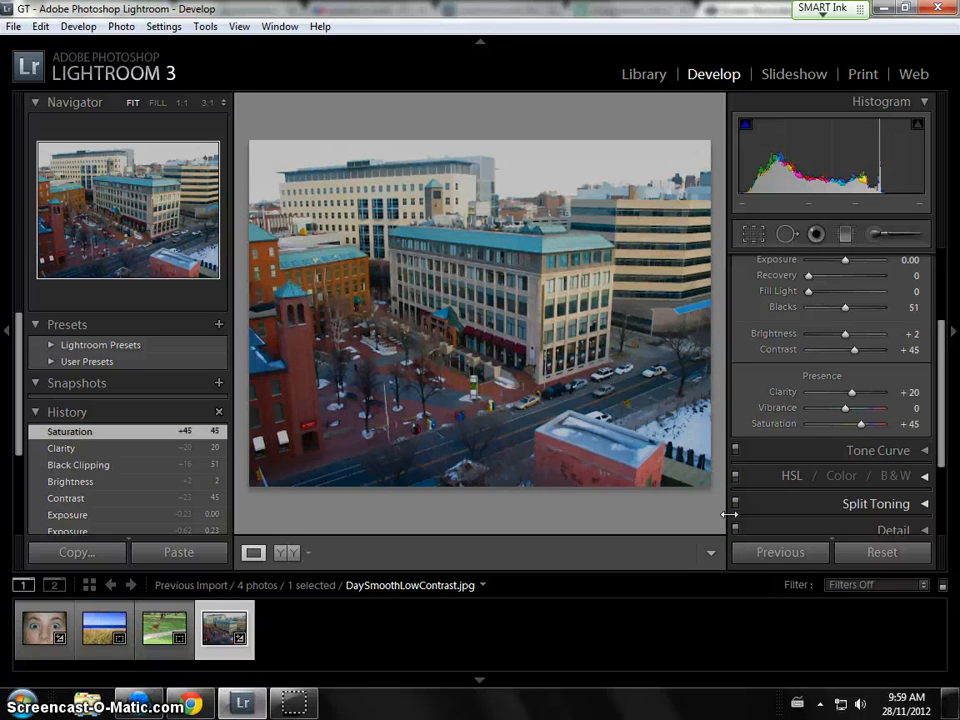
pyautogui.press('\\')
pyautogui.press('\\')
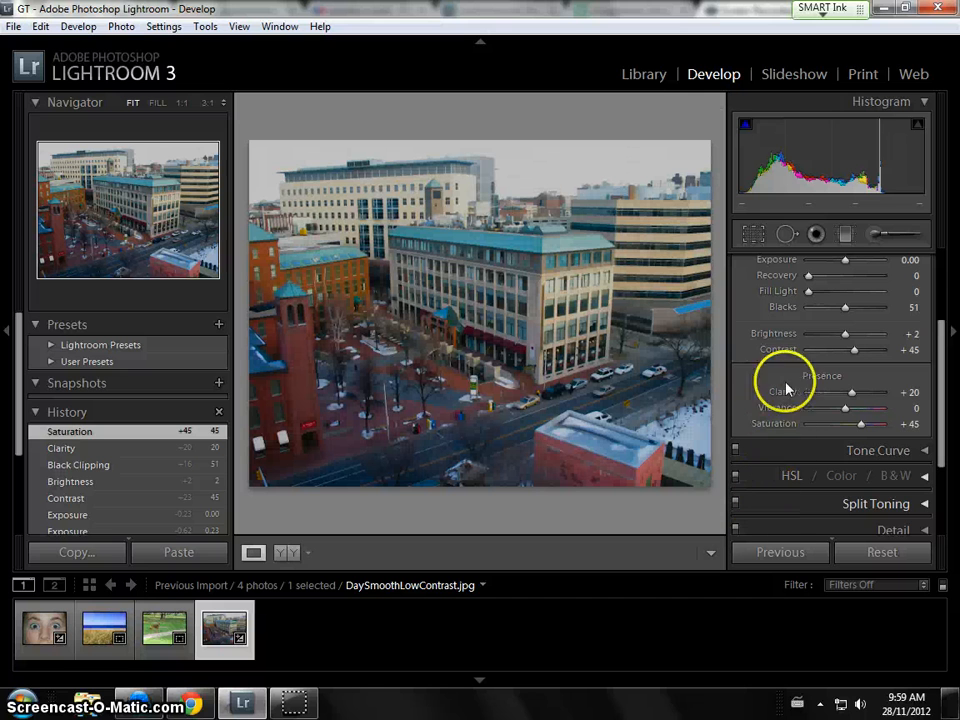
pyautogui.moveTo(943, 388); pyautogui.dragTo(938, 425)
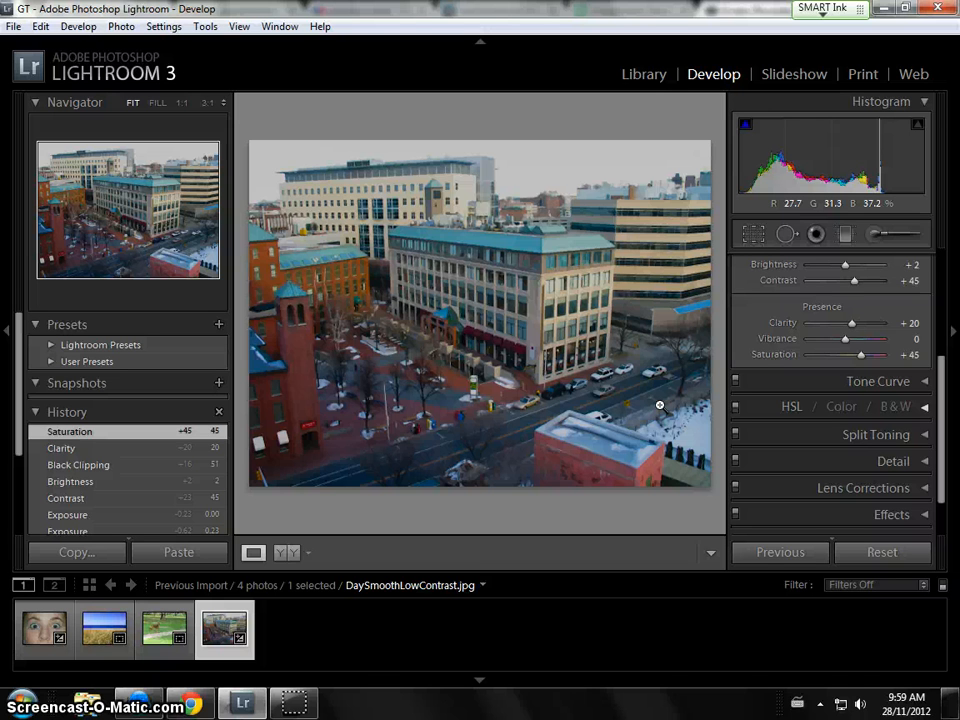
pyautogui.press('alt')
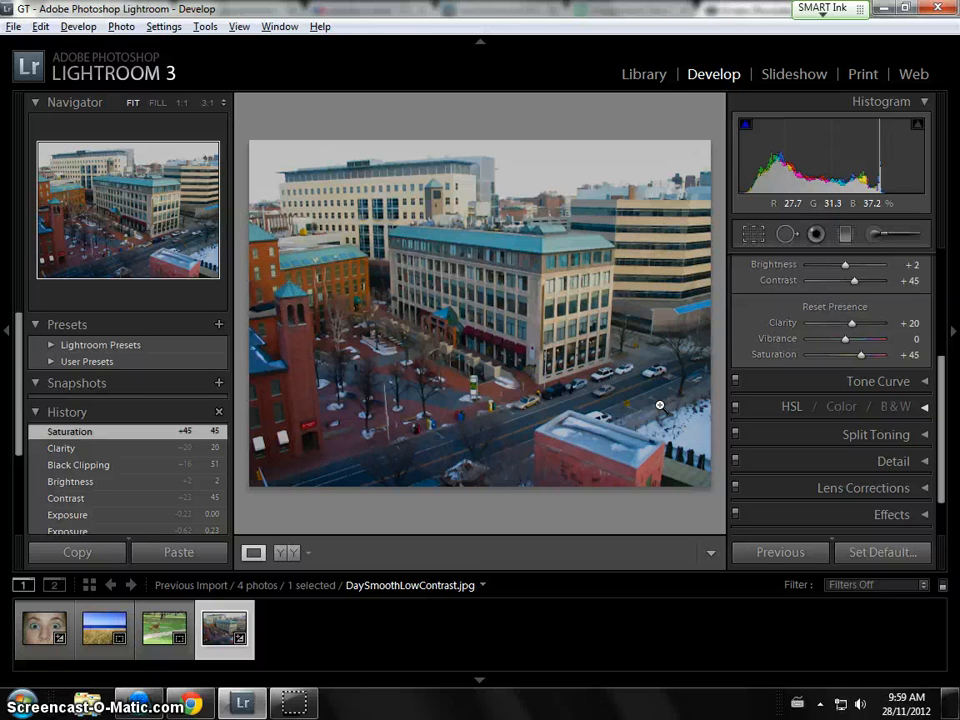